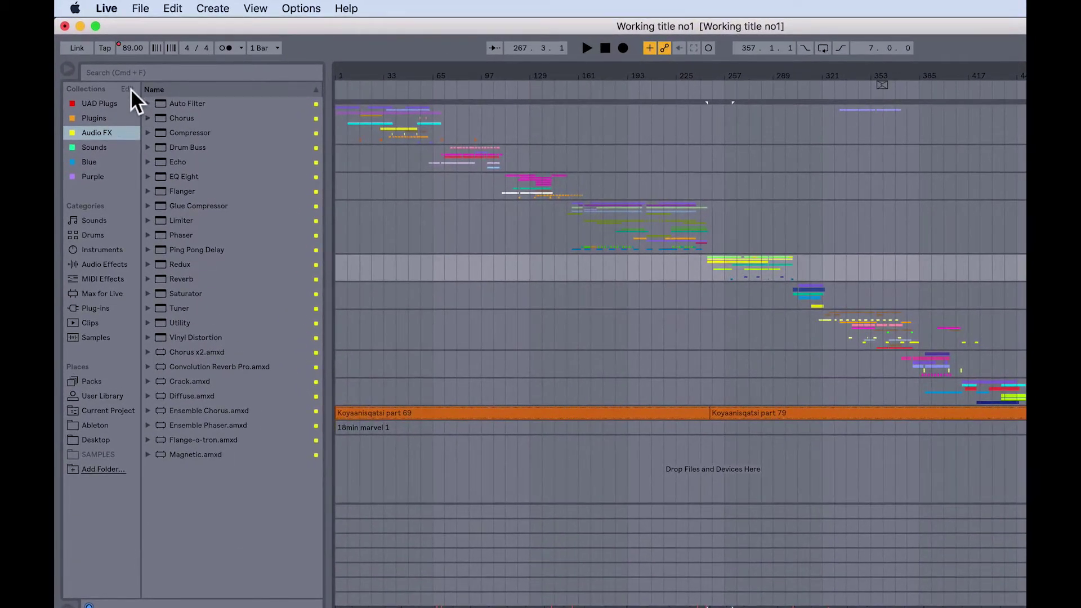
click(128, 89)
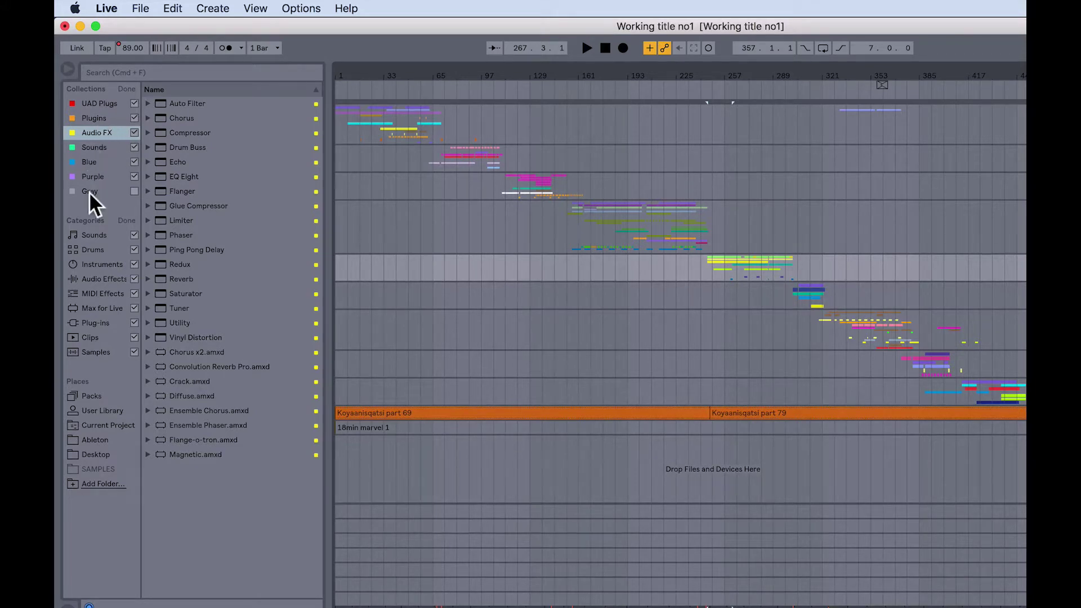
click(122, 90)
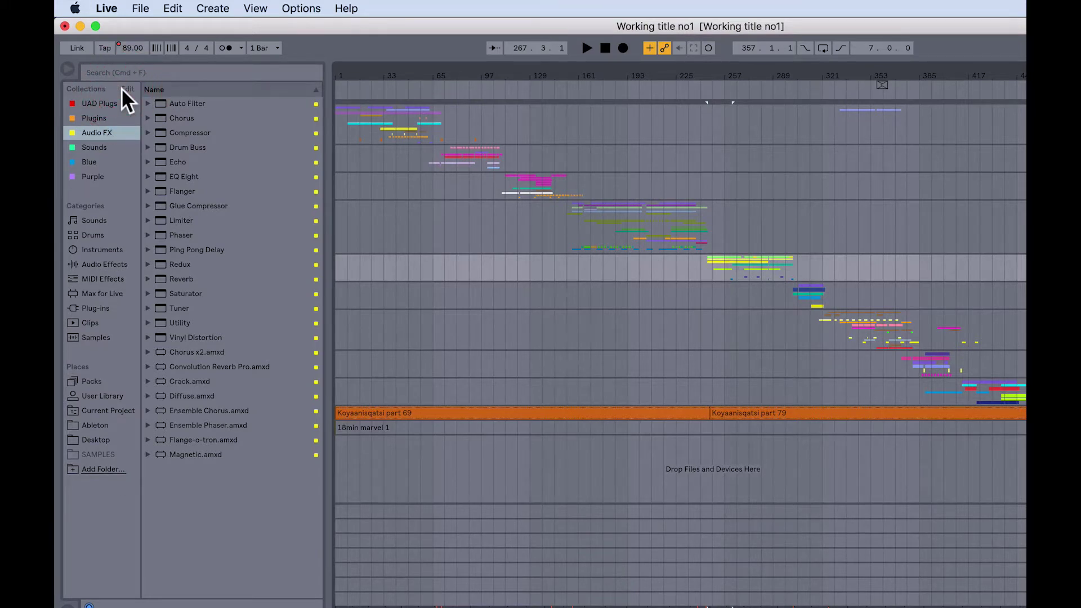
click(97, 147)
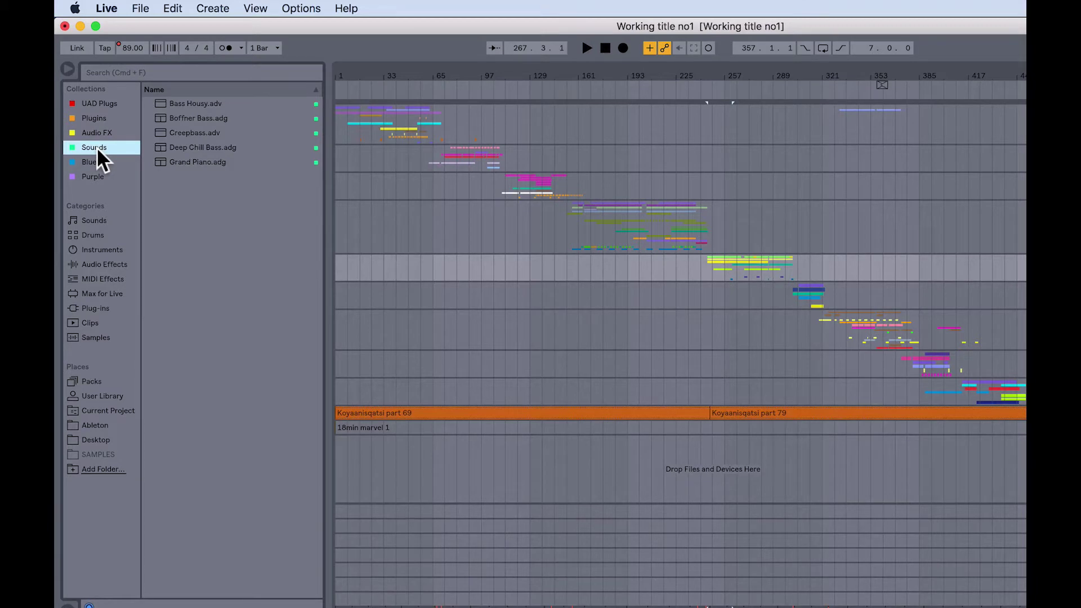
Give A Squeaky Bell.adg in Sounds > Mallets the teal Sounds collection tag
click(96, 218)
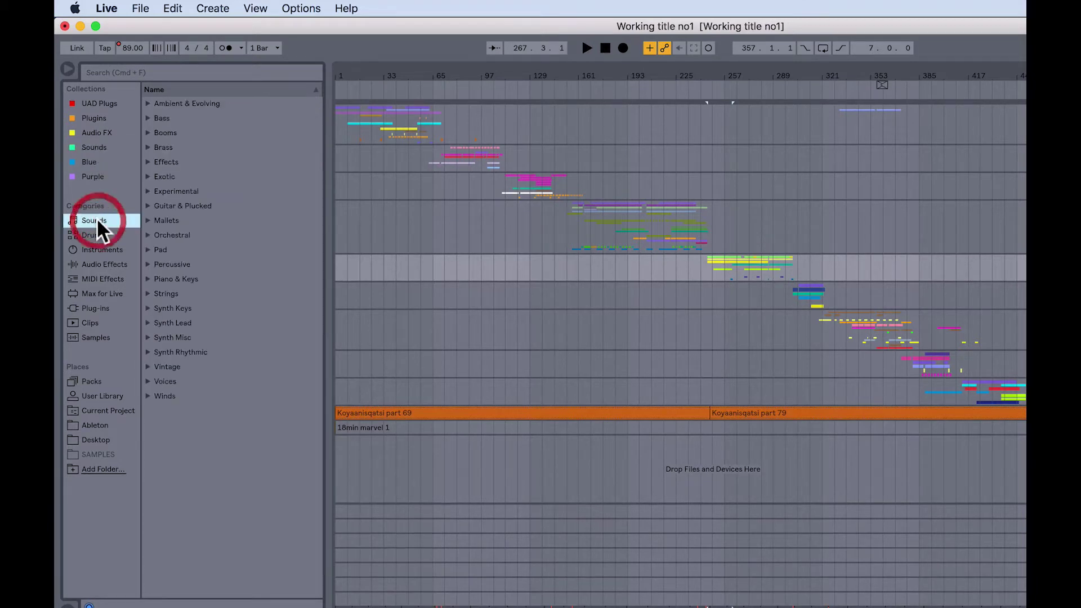
click(145, 220)
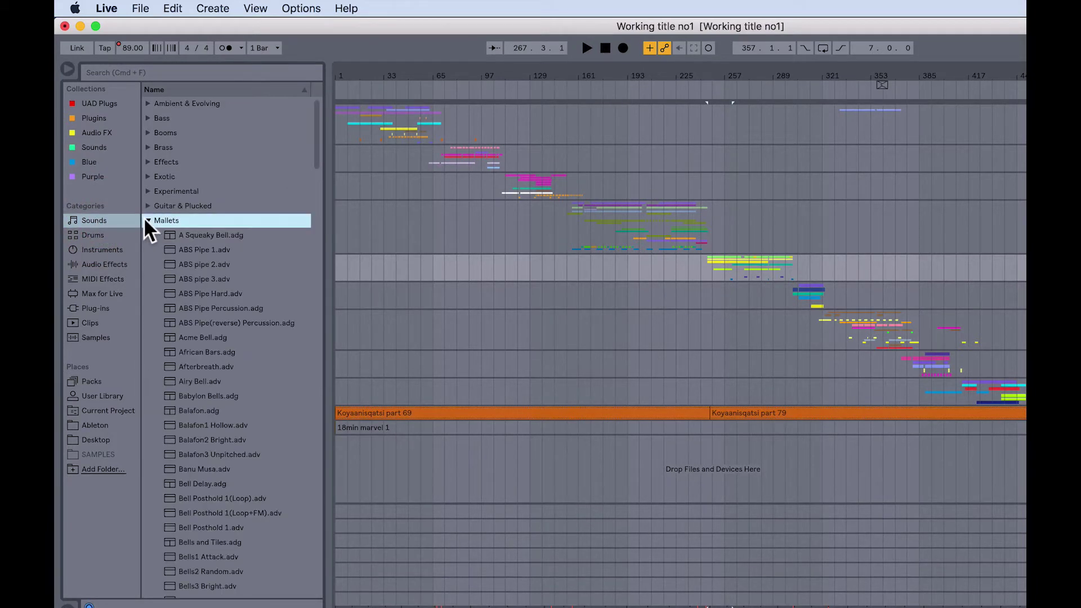
click(193, 238)
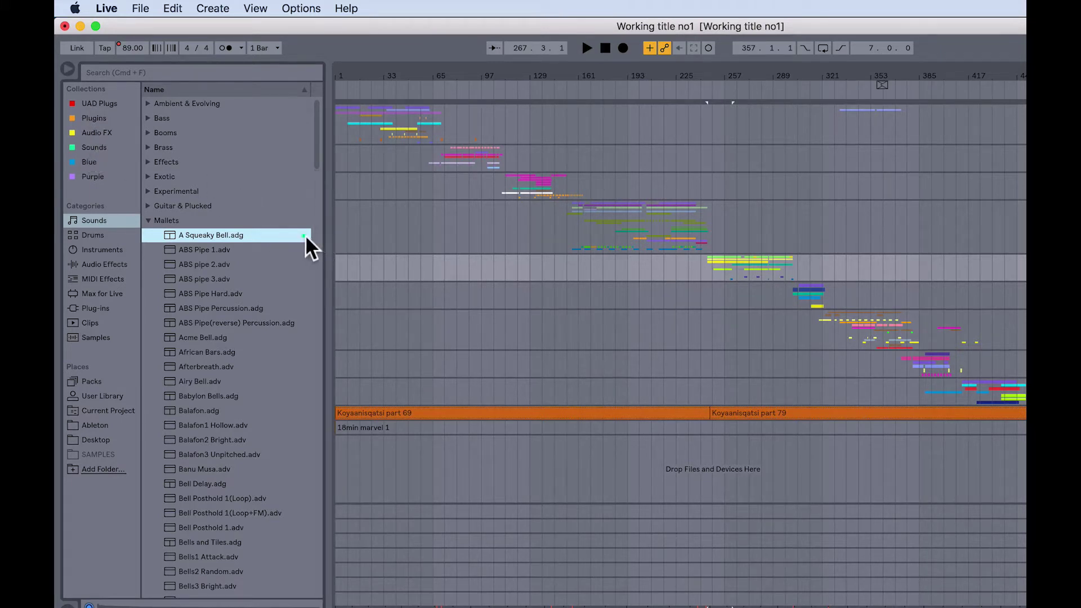
click(147, 219)
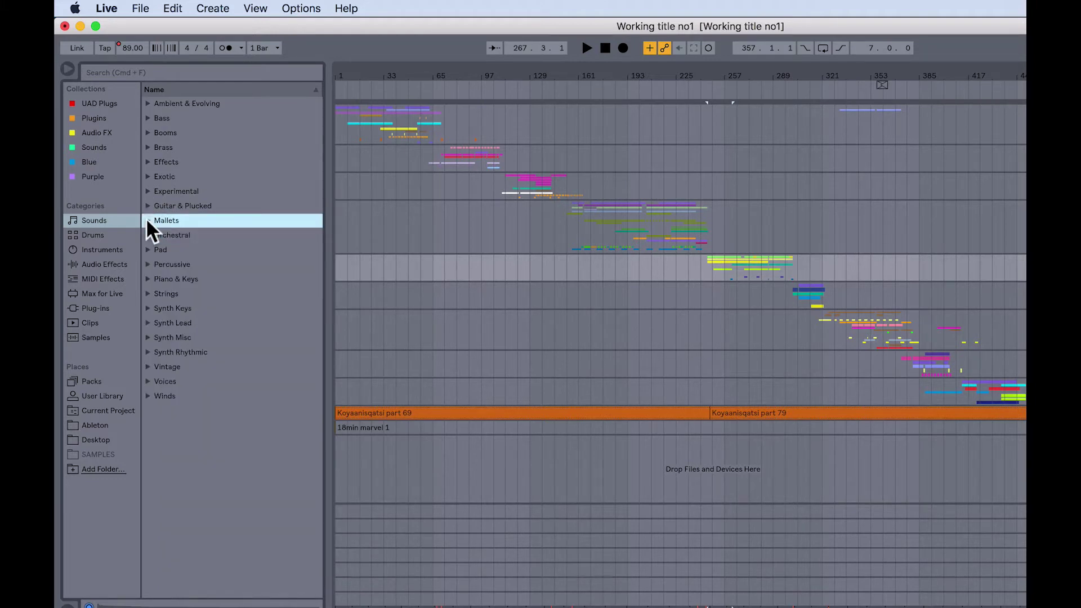
Confirm A Squeaky Bell.adg in the Sounds collection, then view UAD Plugs and Plug-ins
click(90, 148)
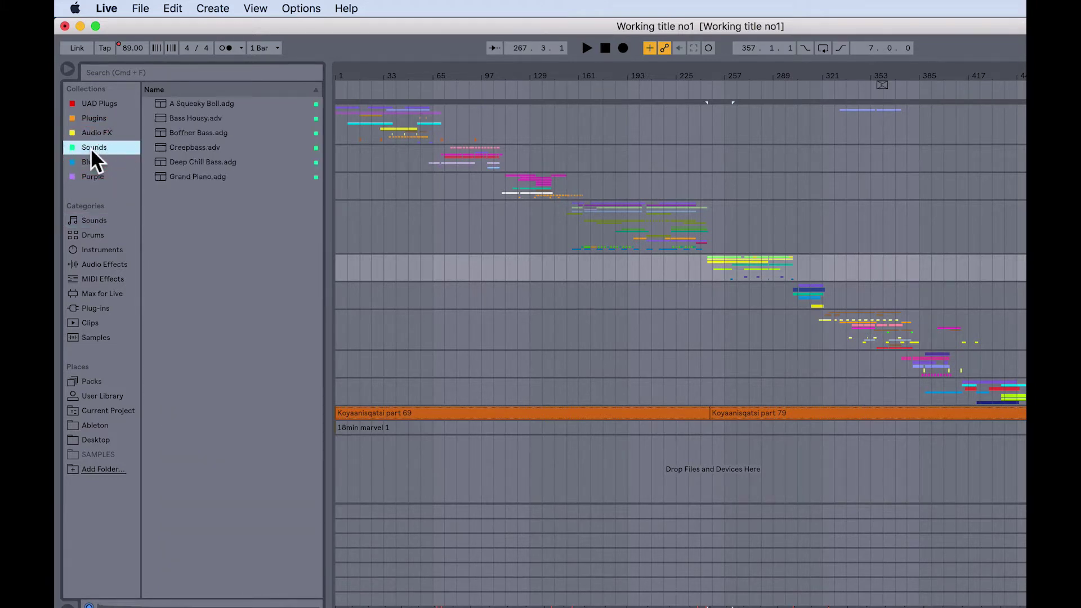
click(201, 102)
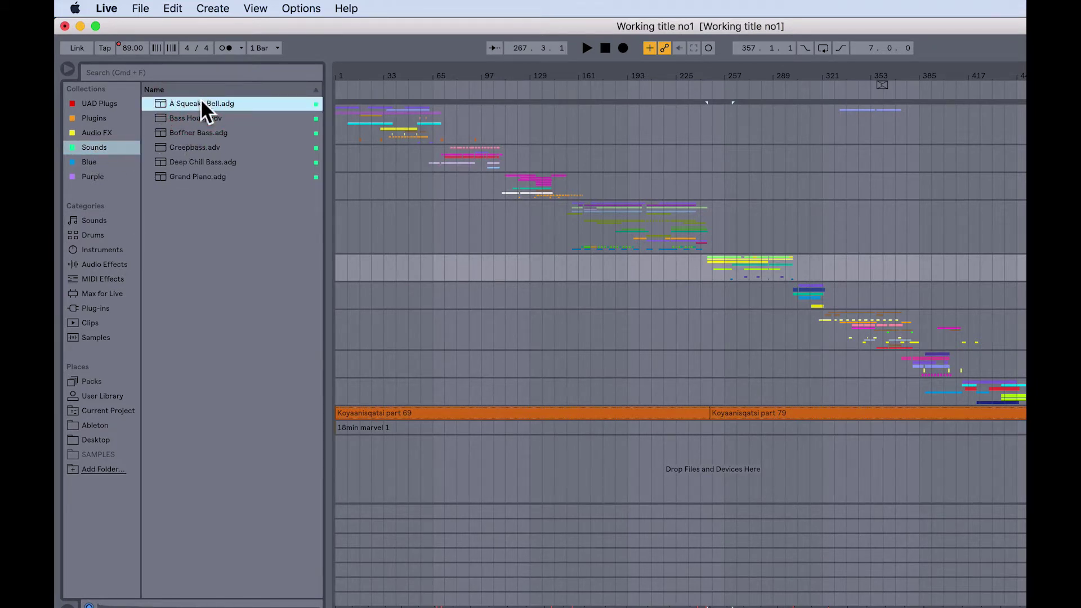
click(90, 103)
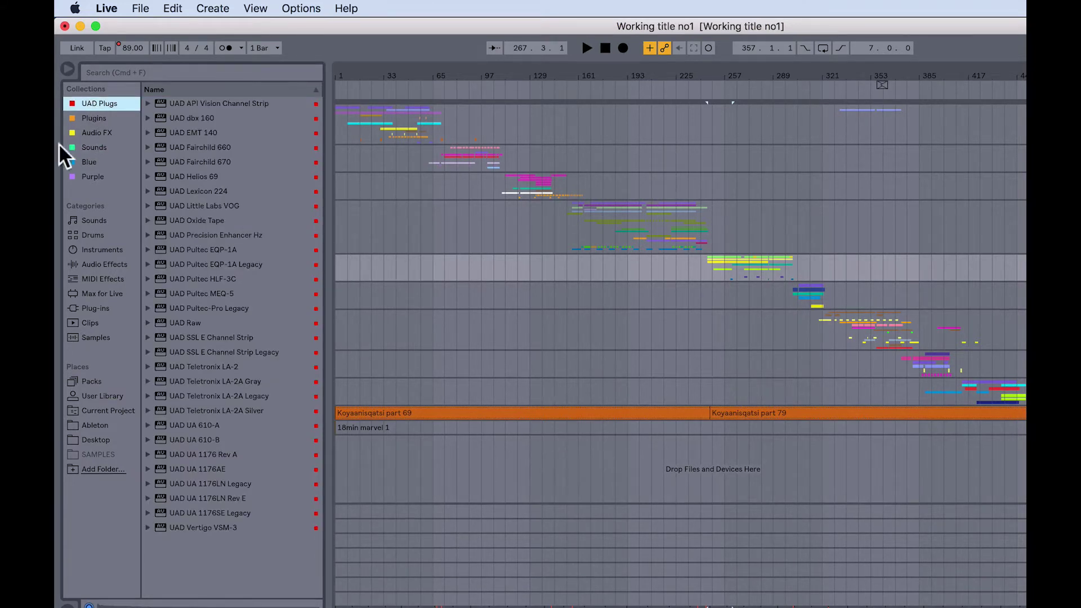
click(82, 308)
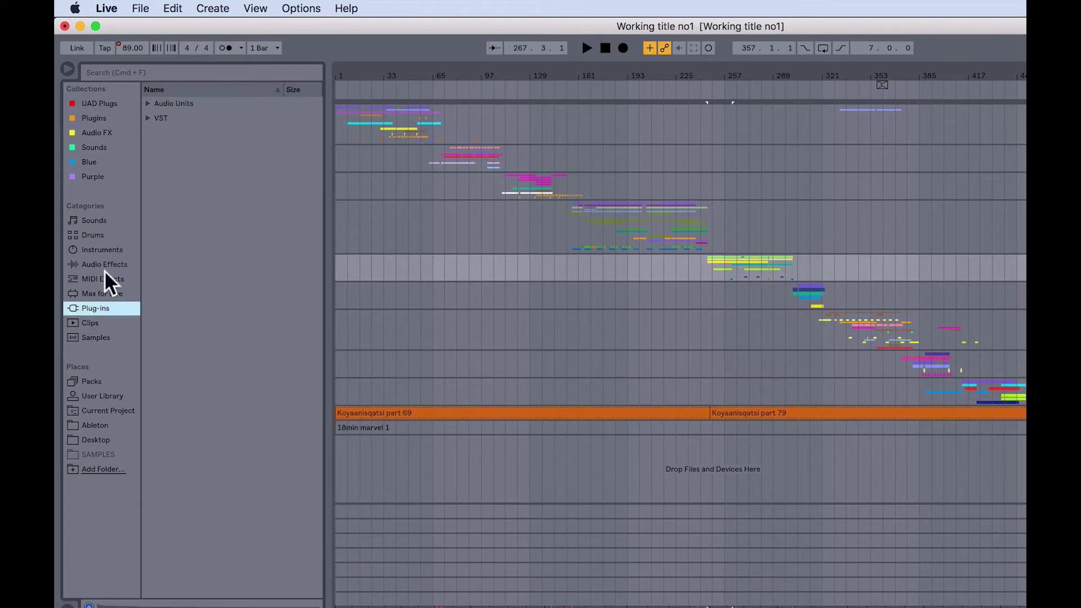
Browse the red-tagged plug-ins under Audio Units > Universal Audio, then return to UAD Plugs
click(147, 103)
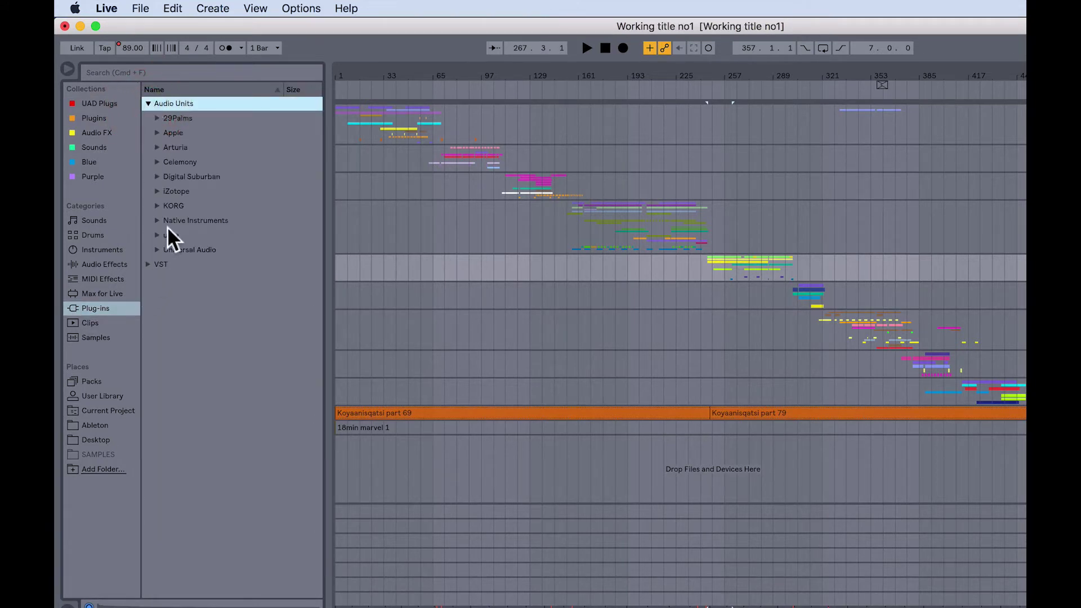
click(157, 250)
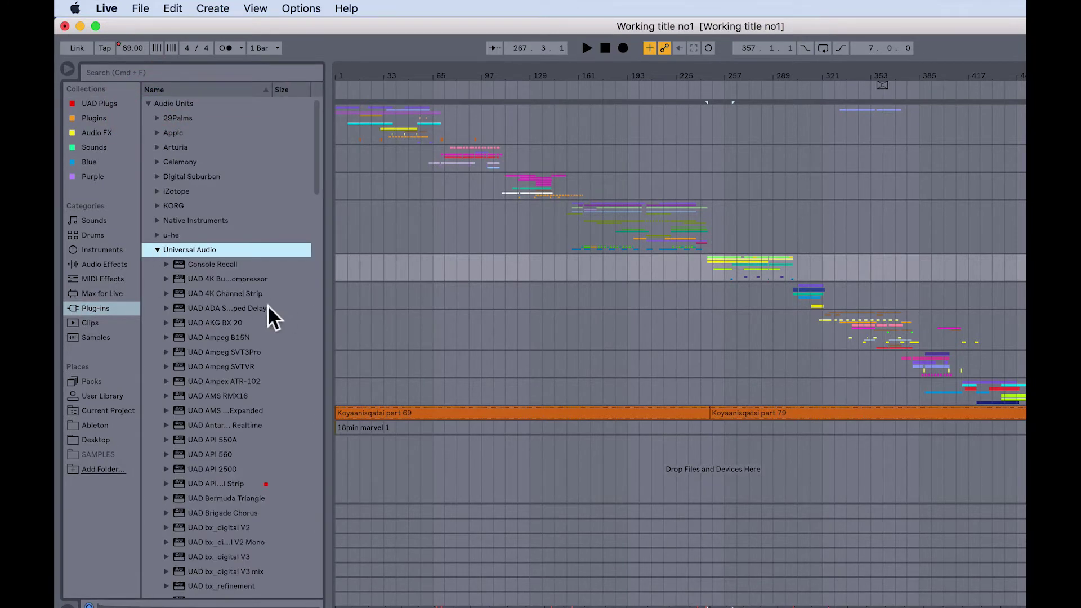
scroll(268, 305, down, 17)
scroll(268, 305, down, 20)
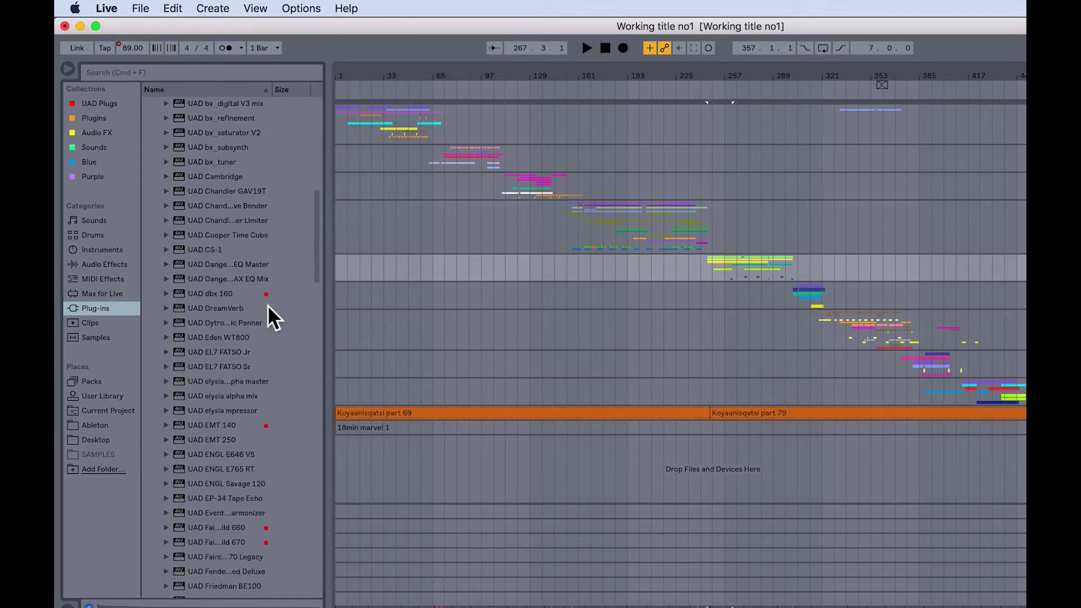
scroll(268, 305, down, 20)
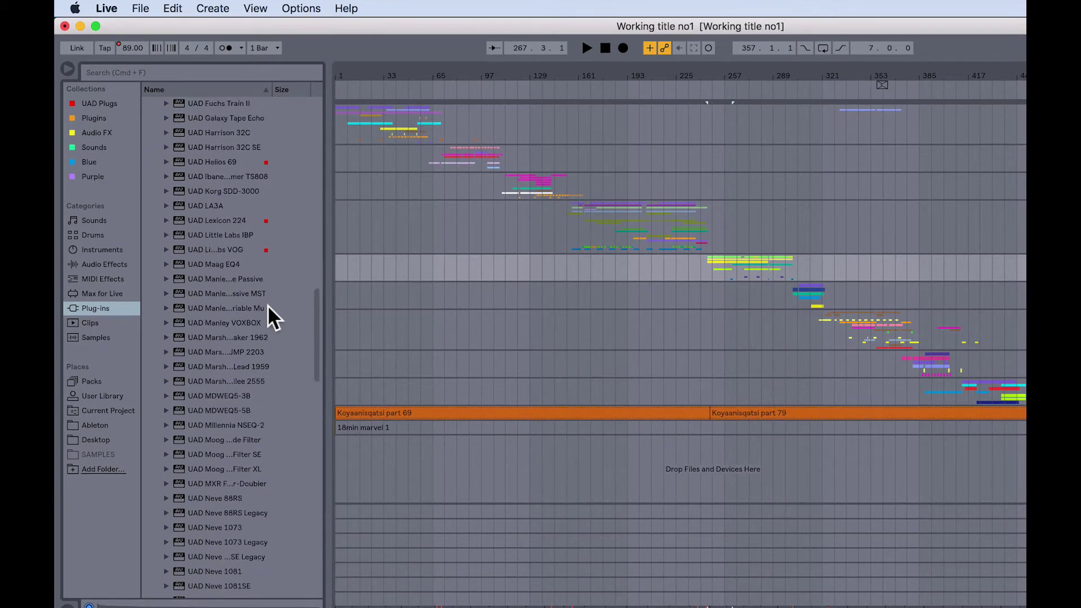
scroll(268, 305, down, 6)
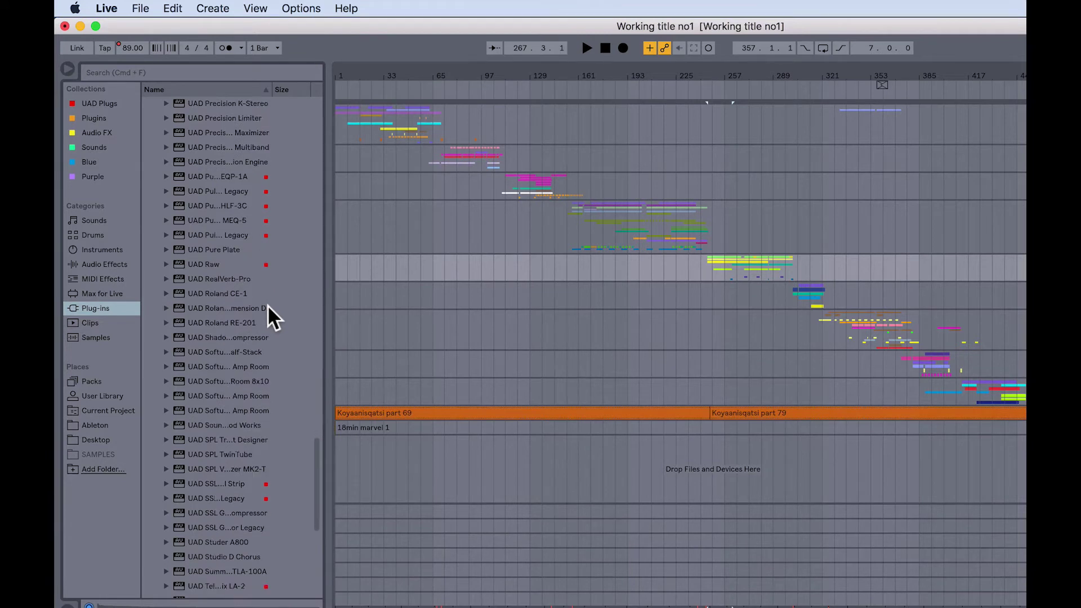
scroll(219, 231, up, 20)
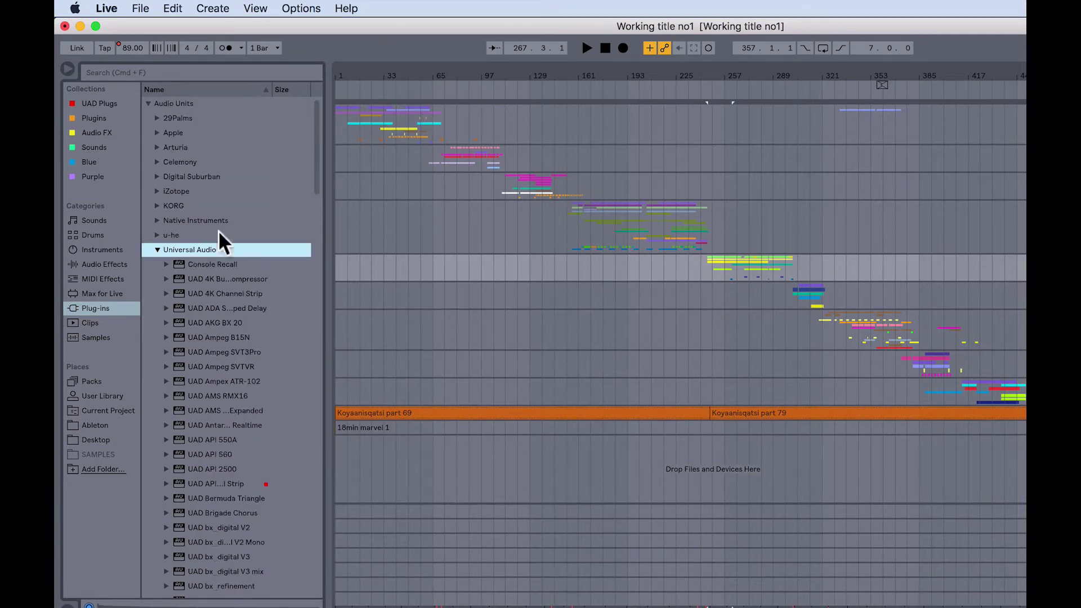
click(101, 103)
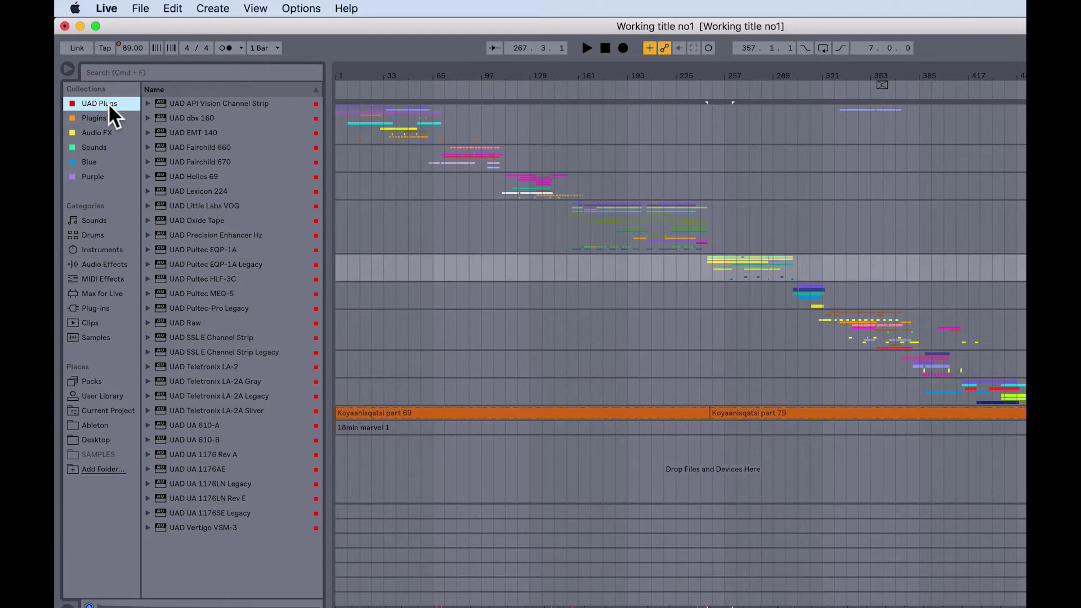
View the orange-tagged Plugins collection (ACE, iZotope Ozone 6, Kontakt 5), then the installed Packs
click(100, 117)
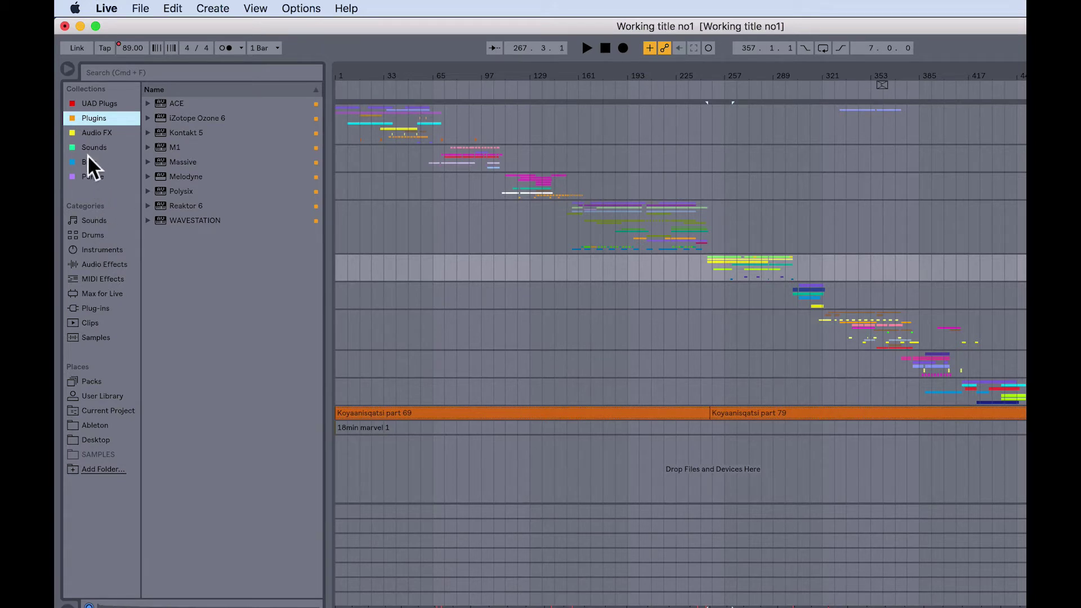
click(87, 376)
Open Bomblastic > Samples > Drums > Clap and select Clap Acoustified 01 2.aif
click(147, 148)
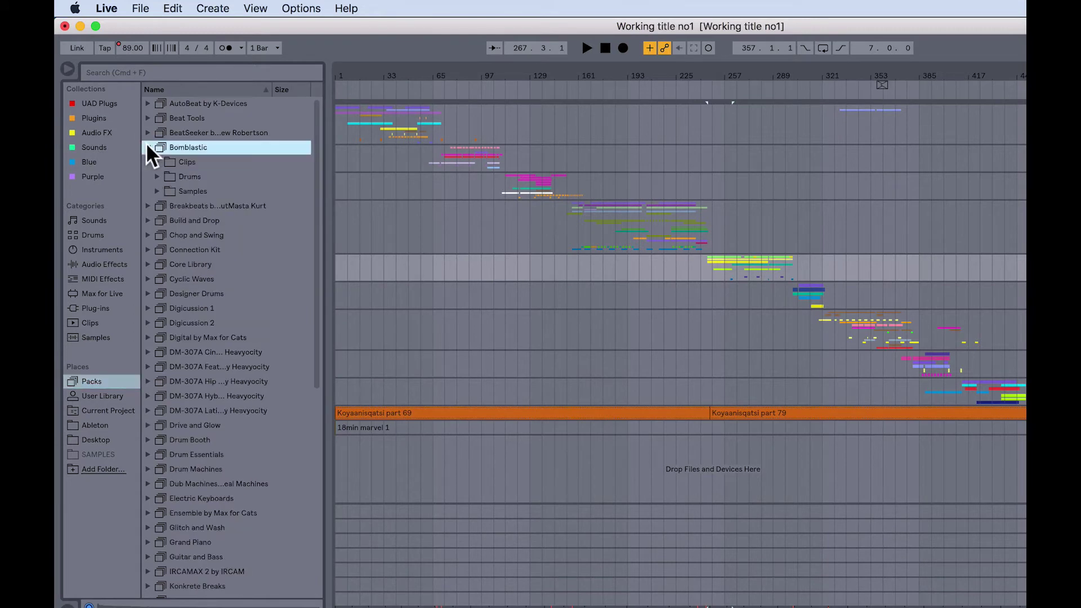
click(158, 187)
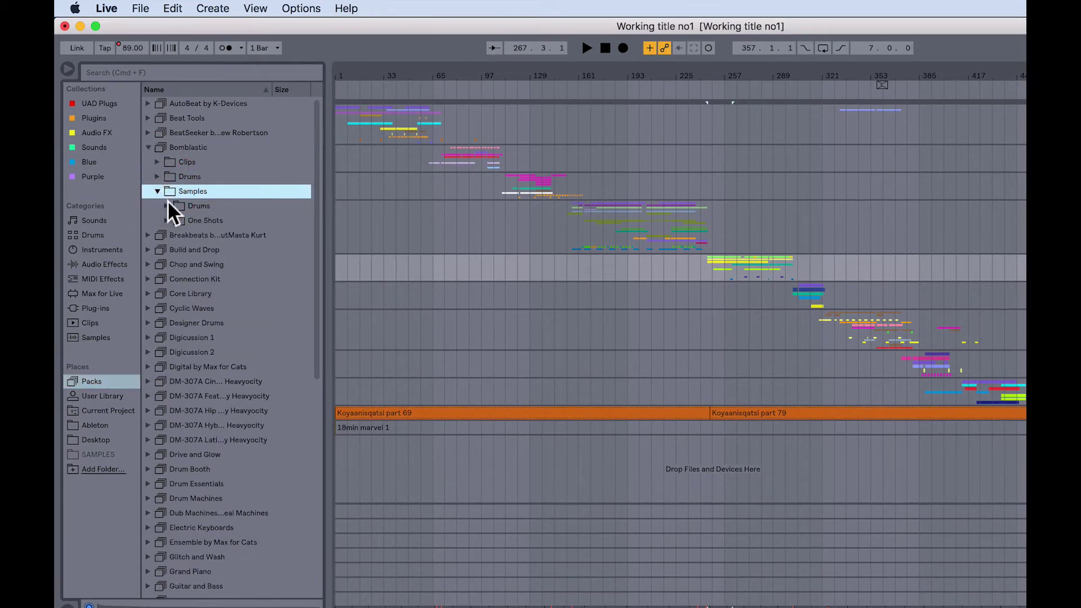
click(167, 204)
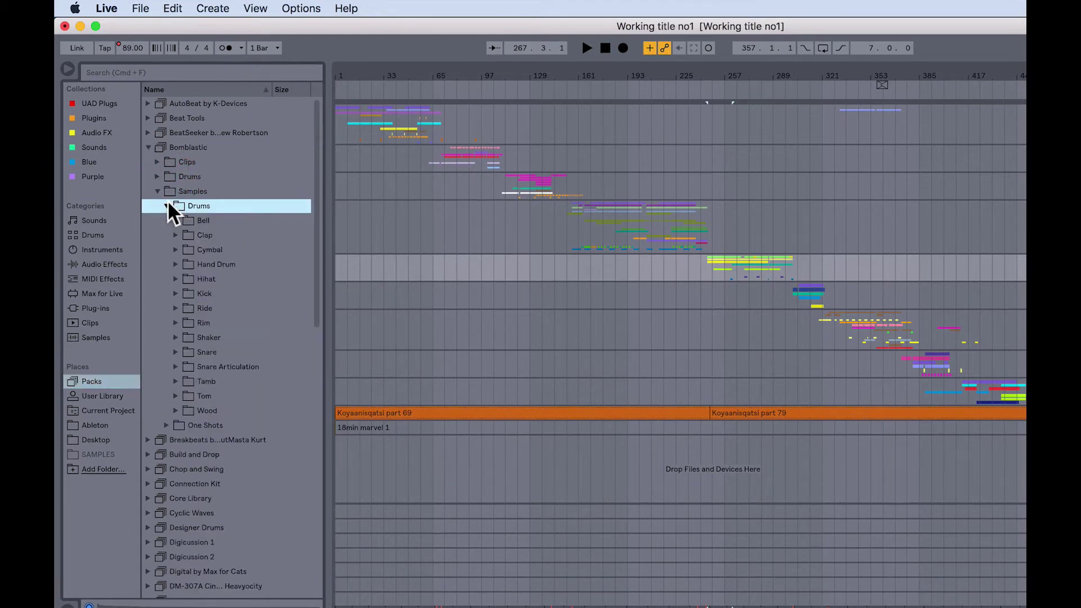
click(174, 230)
click(210, 264)
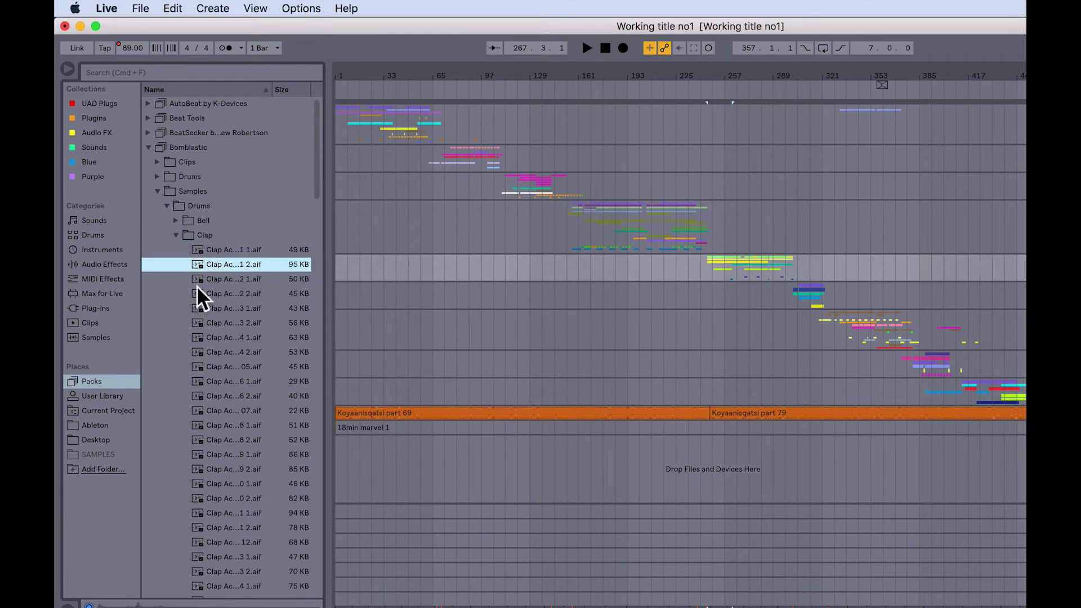
Tag Clap Acoustified 01 2.aif and 02 1.aif gray and display the Gray collection
key(7)
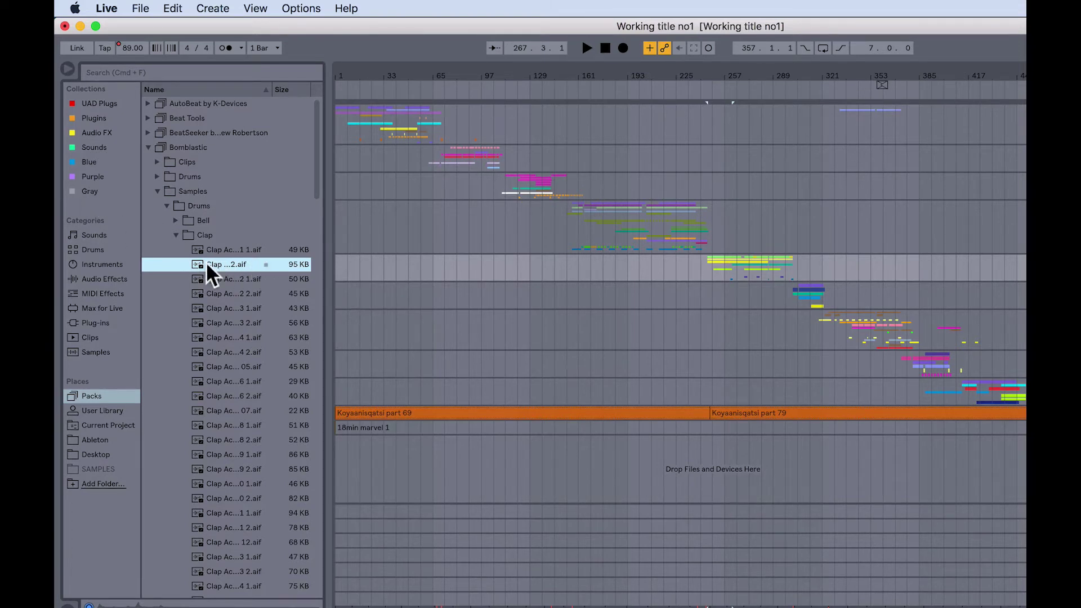
key(Down)
key(7)
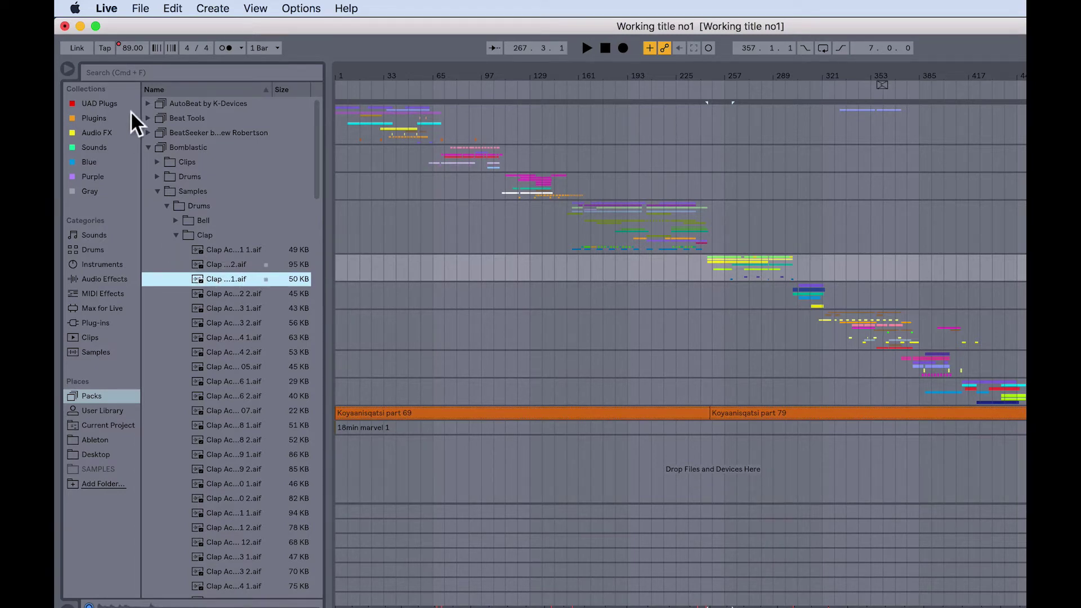
click(131, 87)
click(87, 186)
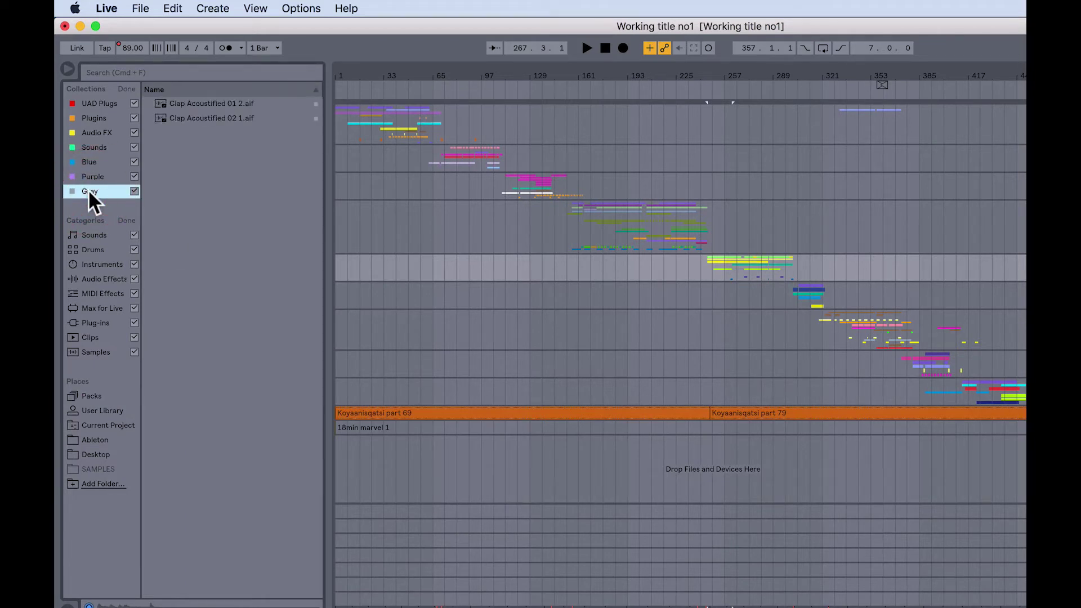
key(super+r)
Rename the Gray collection to CLAPS, finish collection editing, and return to Packs
text(CLAPS)
key(Return)
click(124, 89)
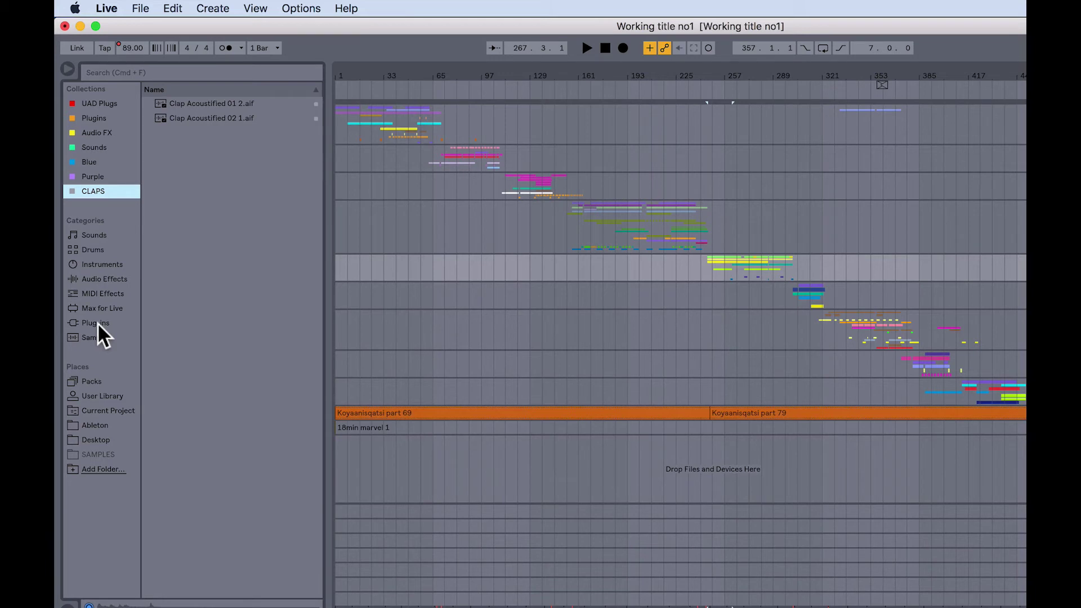
click(91, 381)
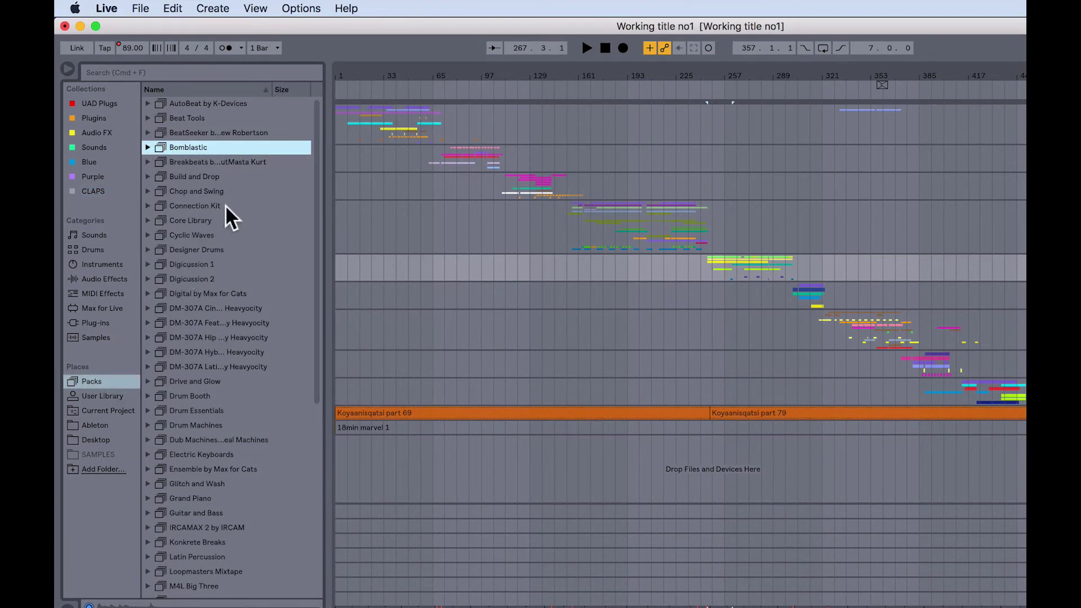
Look through the Packs list and 7 Available Packs, then show the Drums category
scroll(246, 193, down, 10)
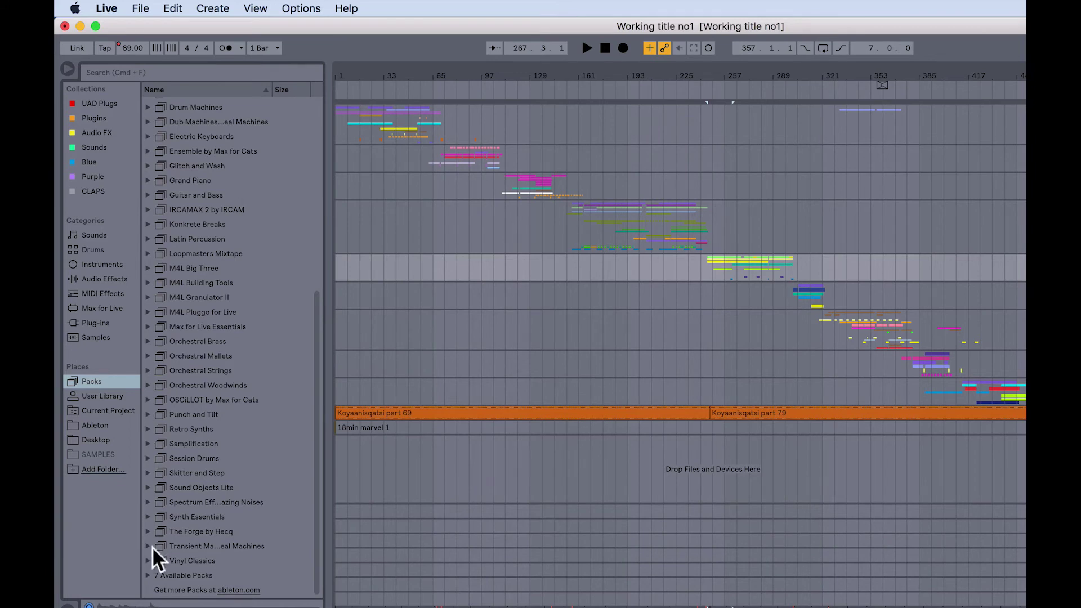
click(147, 573)
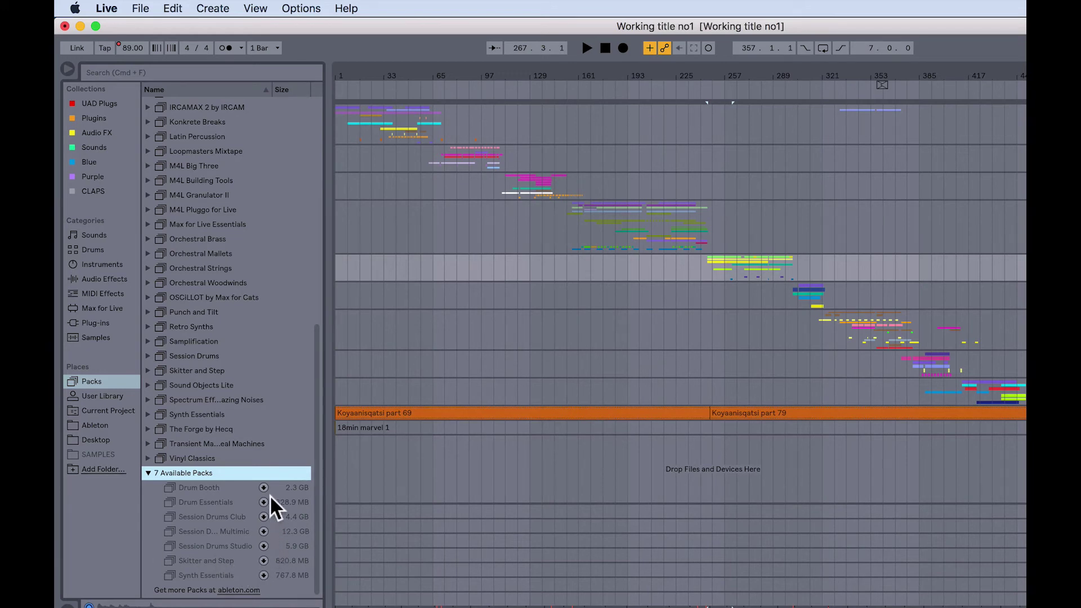
click(148, 472)
scroll(235, 428, up, 8)
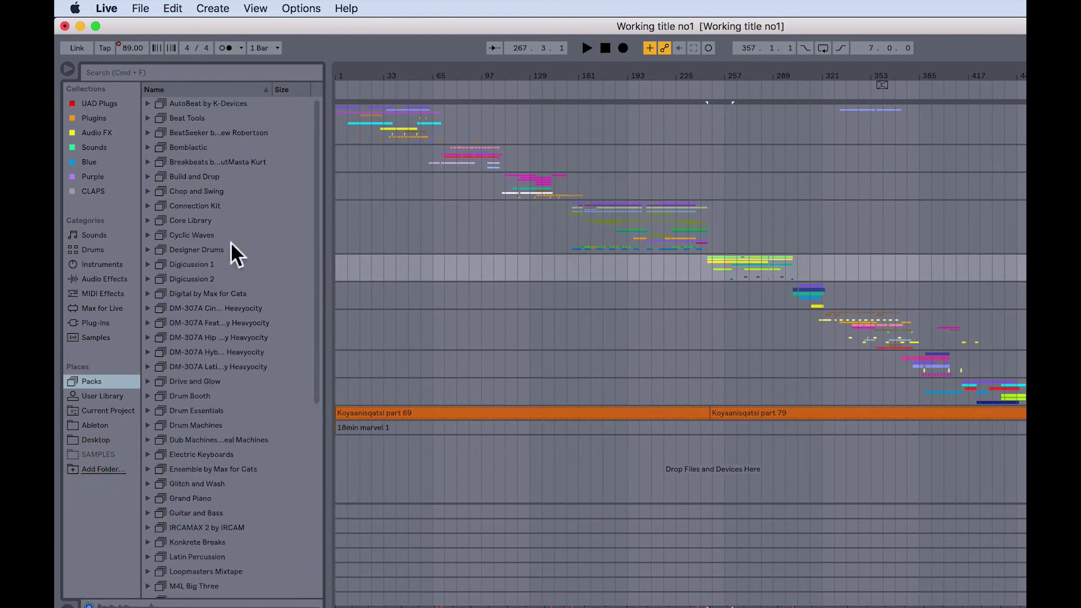
scroll(218, 119, down, 8)
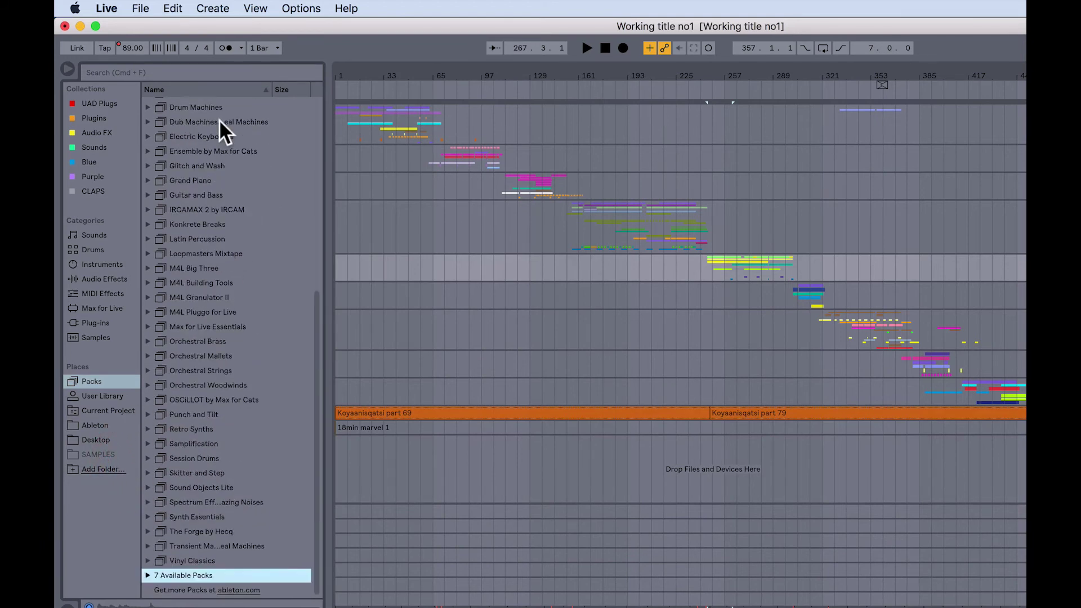
scroll(218, 120, up, 8)
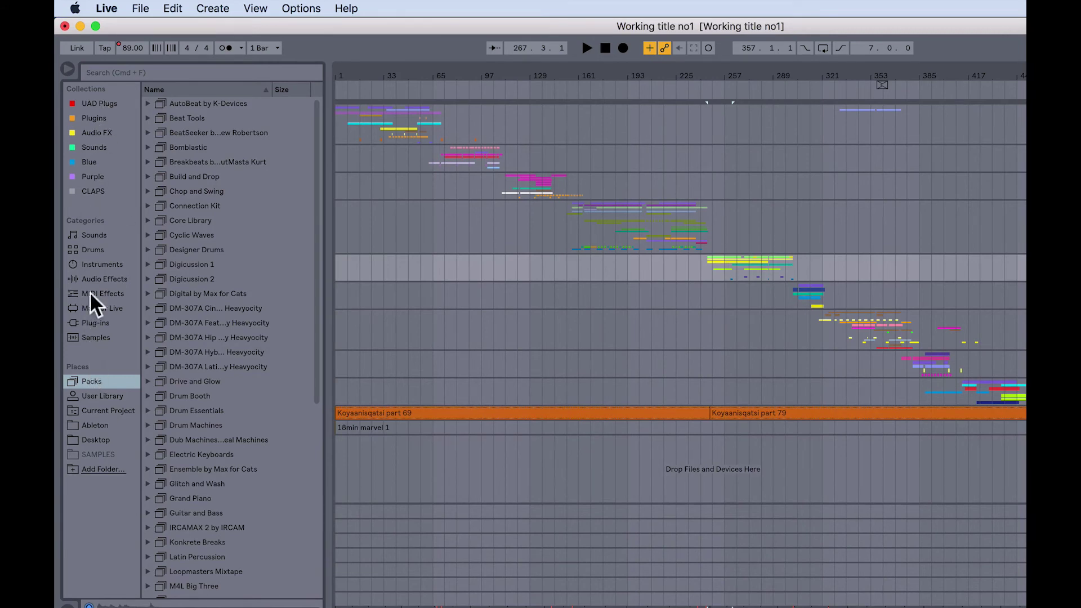
click(93, 249)
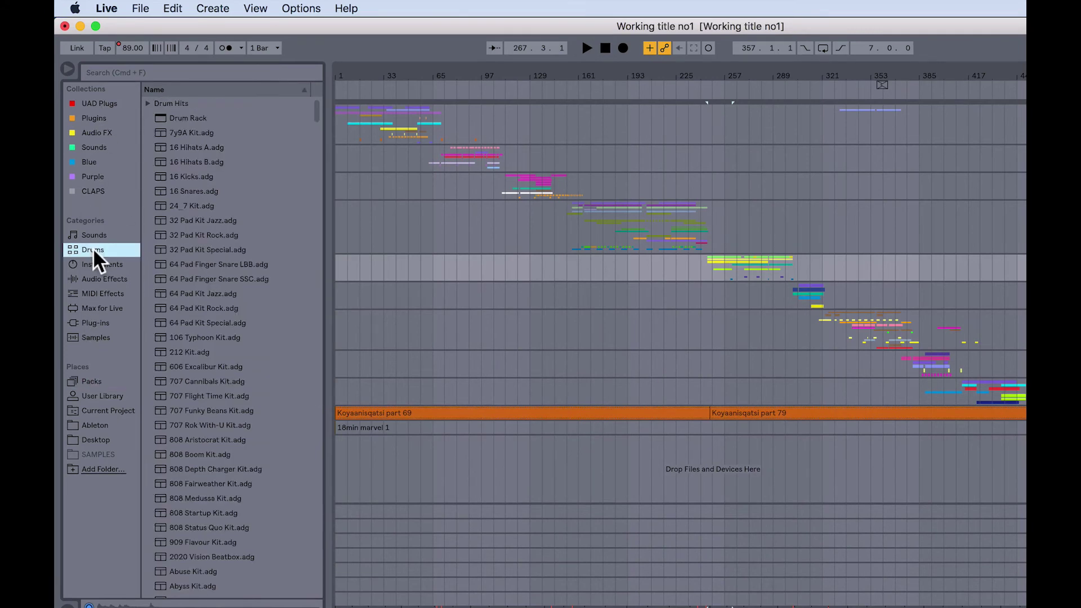
Scroll through the Drums kit list, then return to the installed Packs
scroll(217, 225, down, 15)
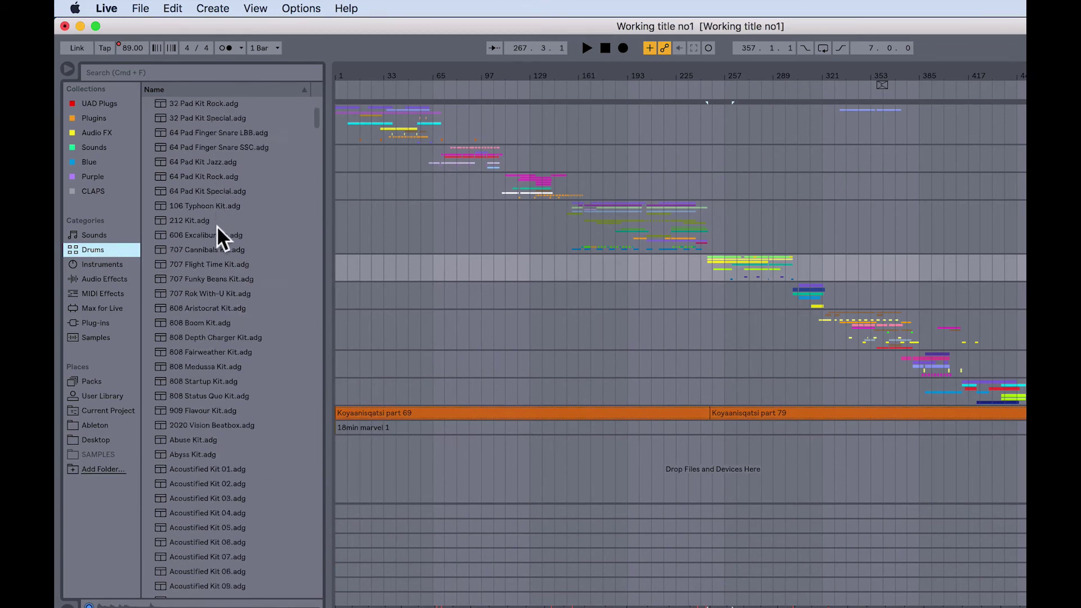
scroll(218, 225, down, 20)
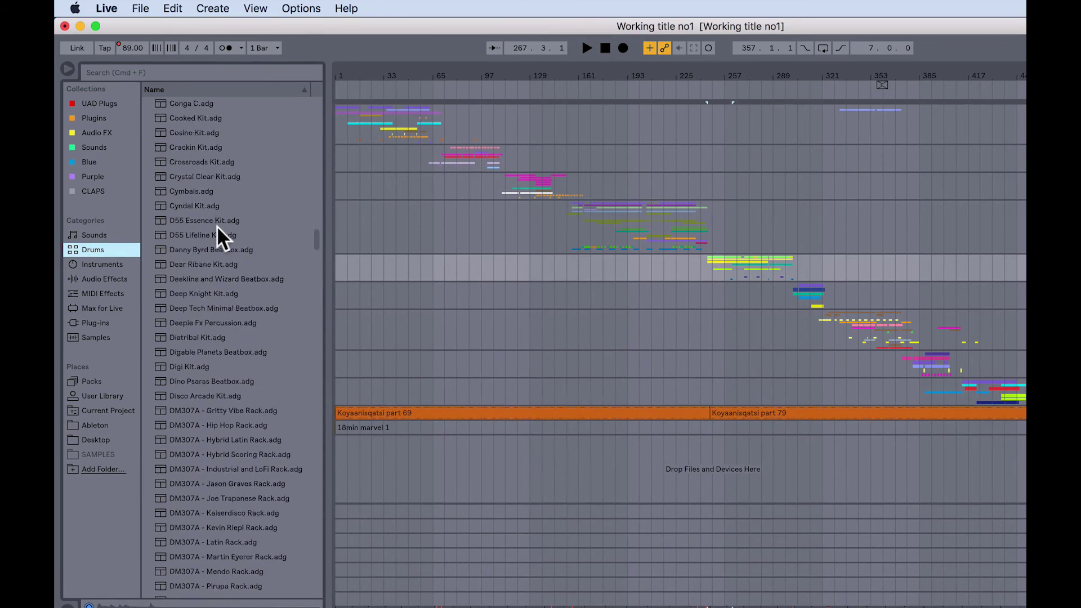
scroll(217, 225, down, 20)
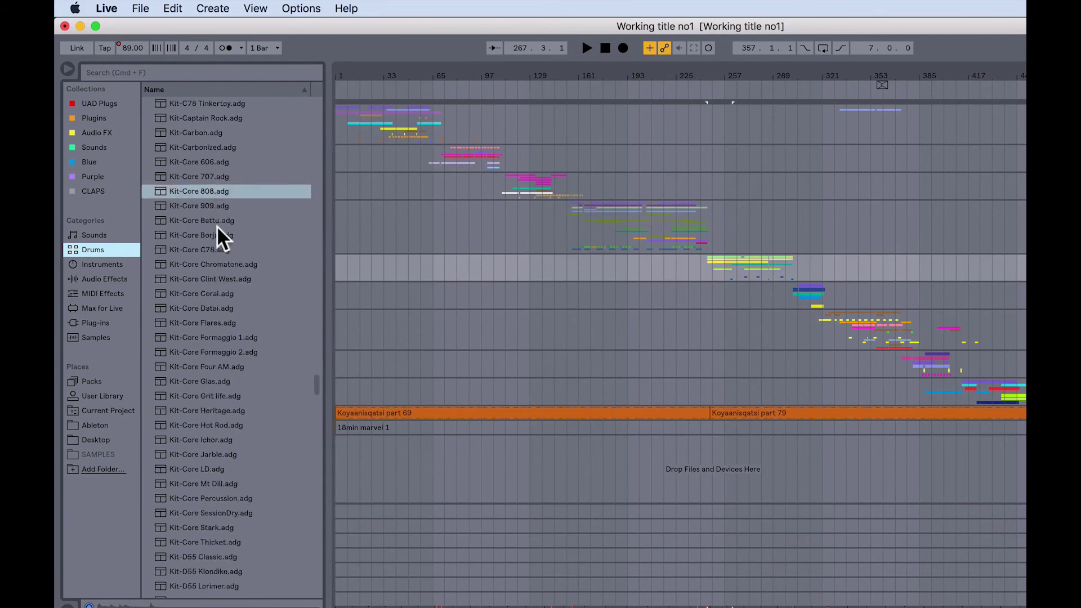
scroll(217, 225, down, 20)
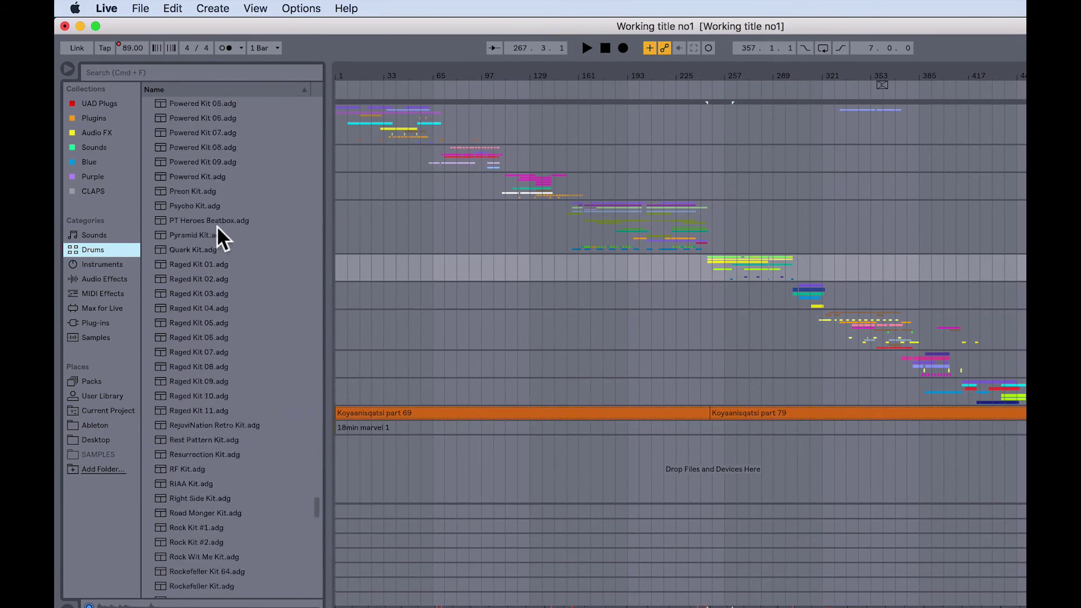
scroll(217, 225, up, 20)
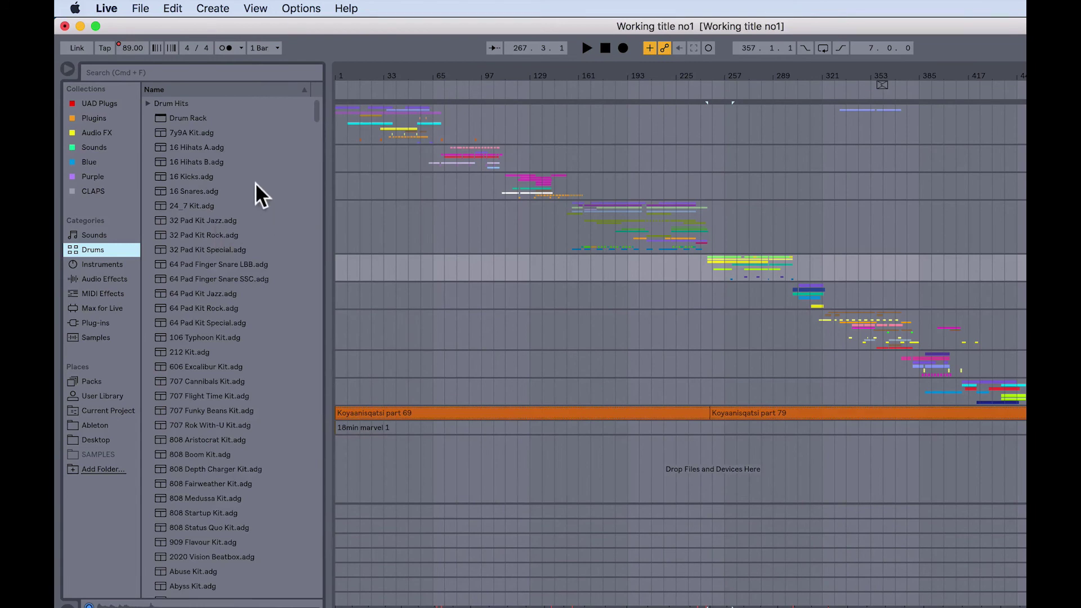
click(90, 381)
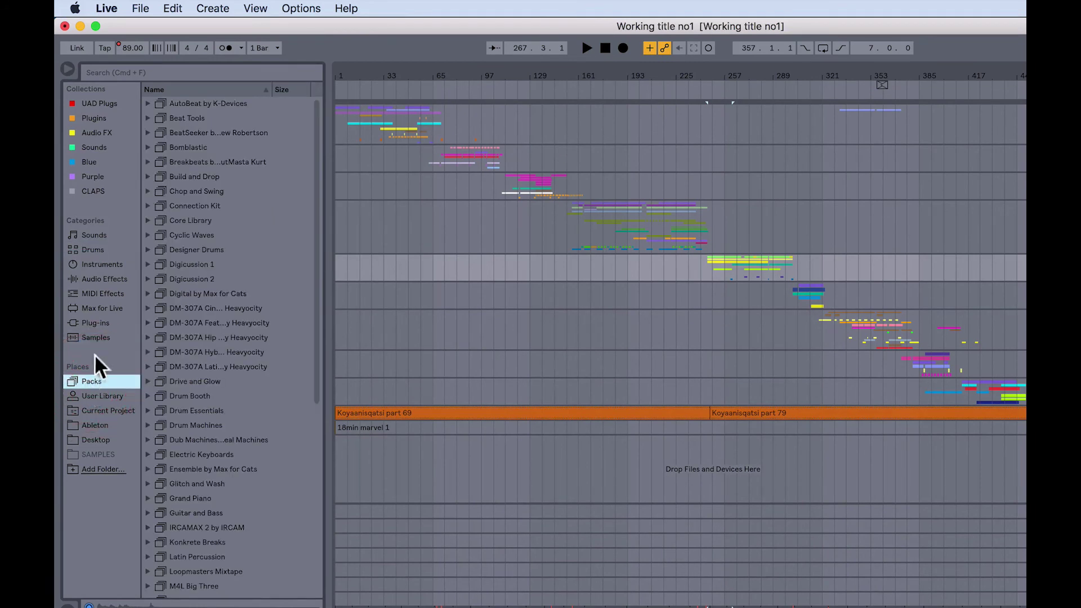
Expand and collapse the DM-307A Heavyocity pack, then show the six-preset Sounds collection
click(148, 307)
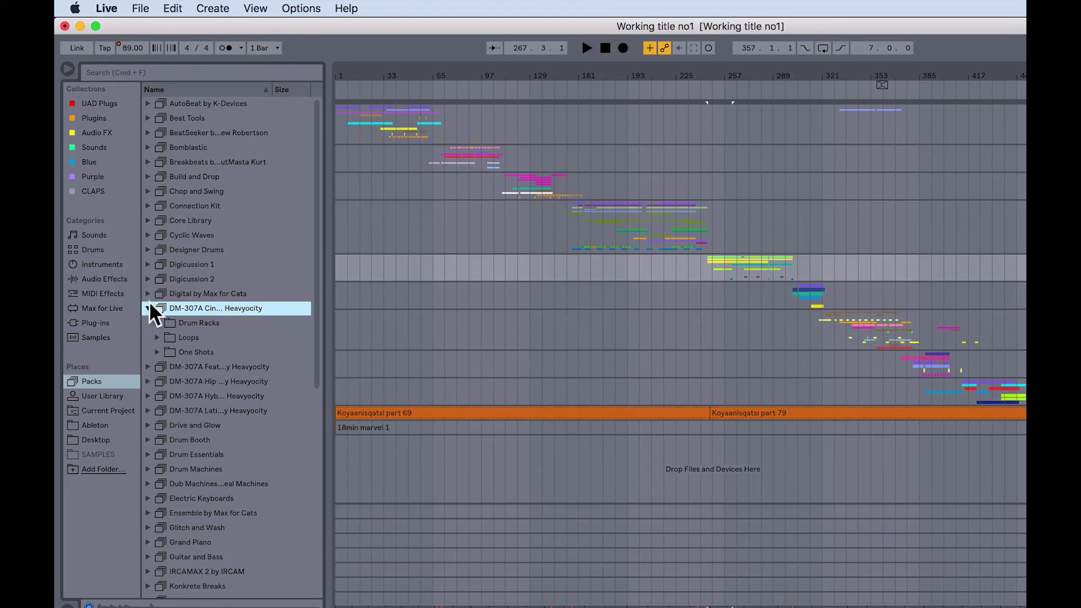
click(147, 308)
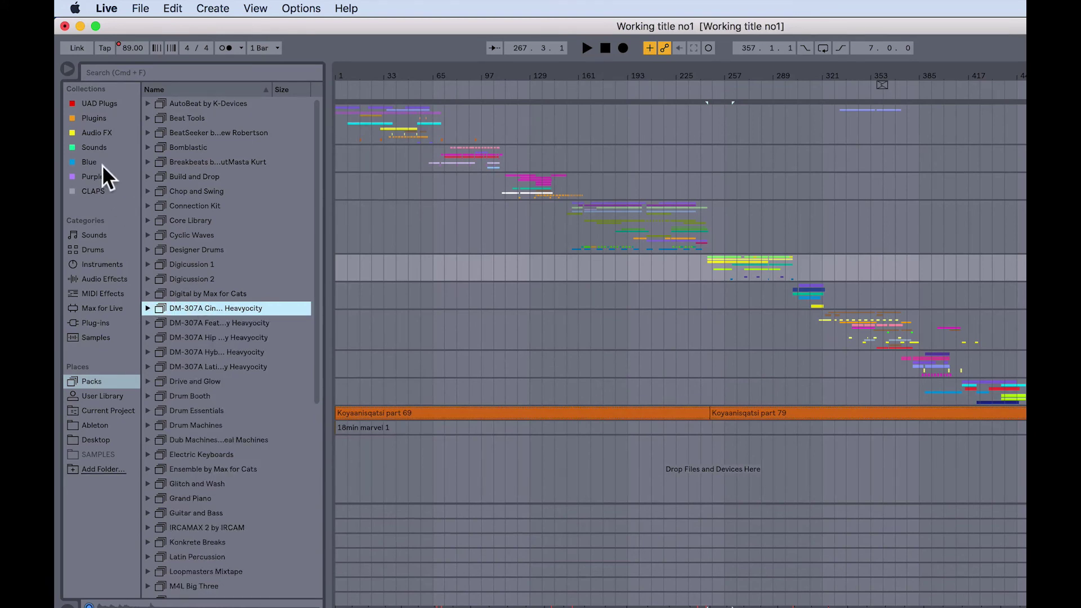
click(94, 147)
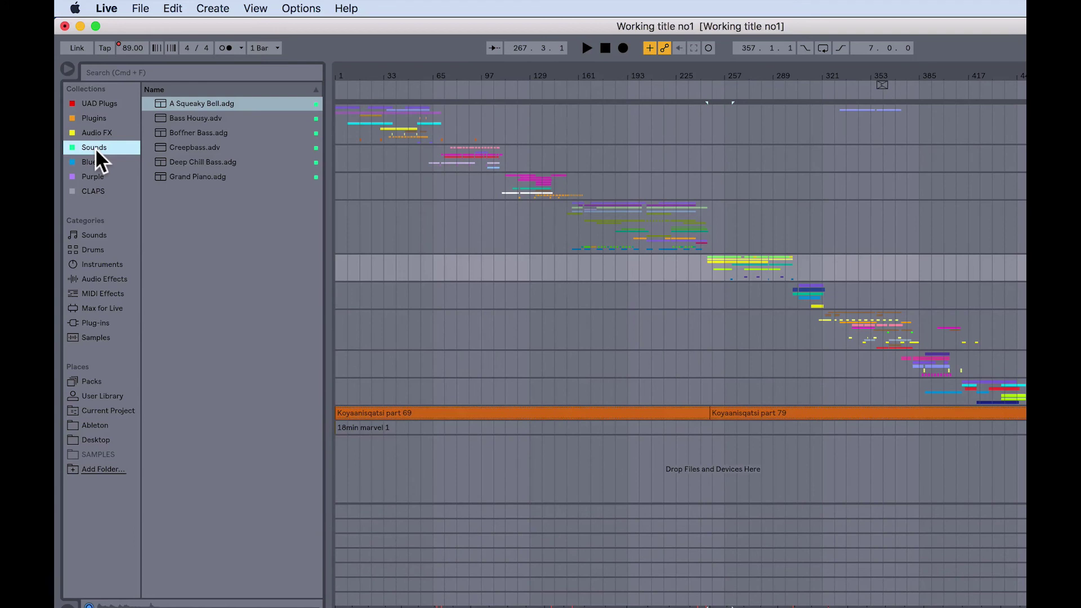